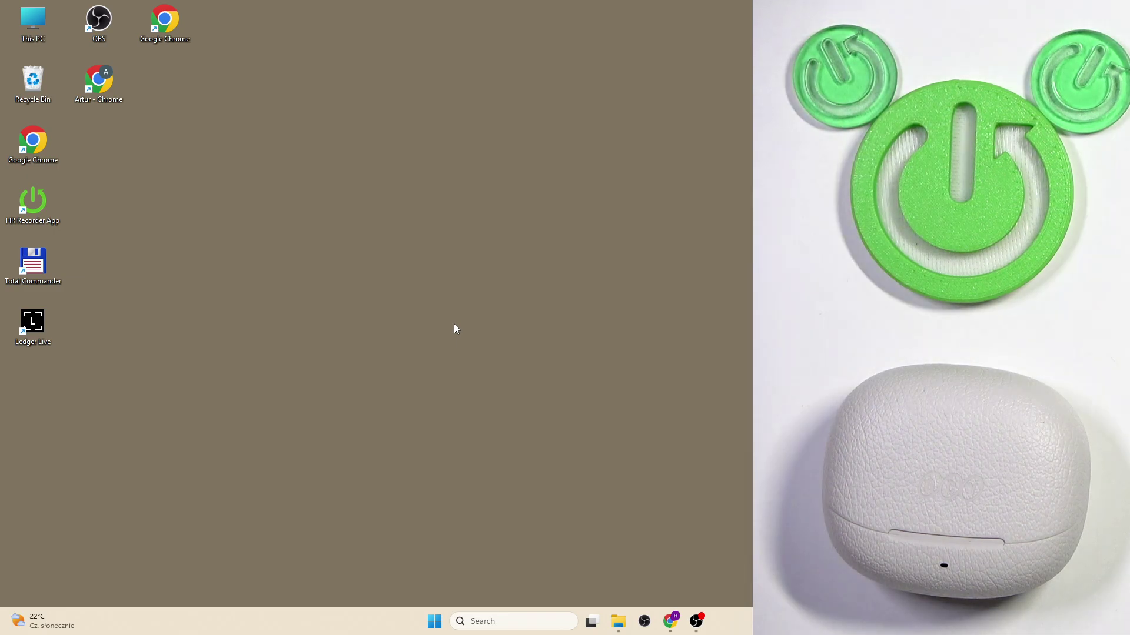
Search the Start menu for 'blue' to find Bluetooth and other devices settings
key("super")
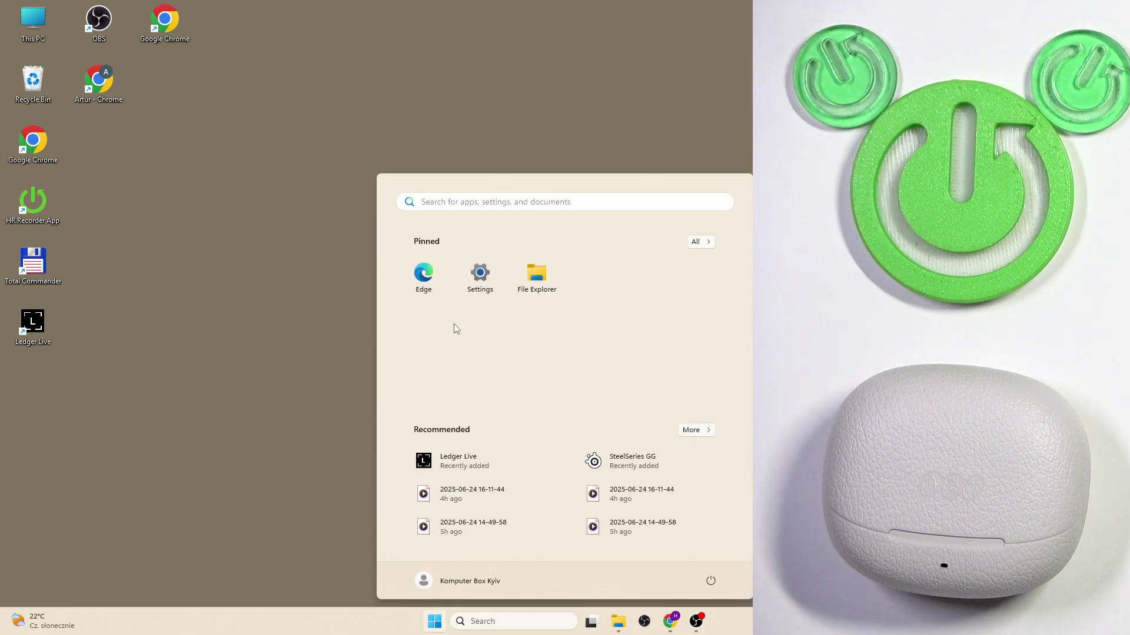
type("blue")
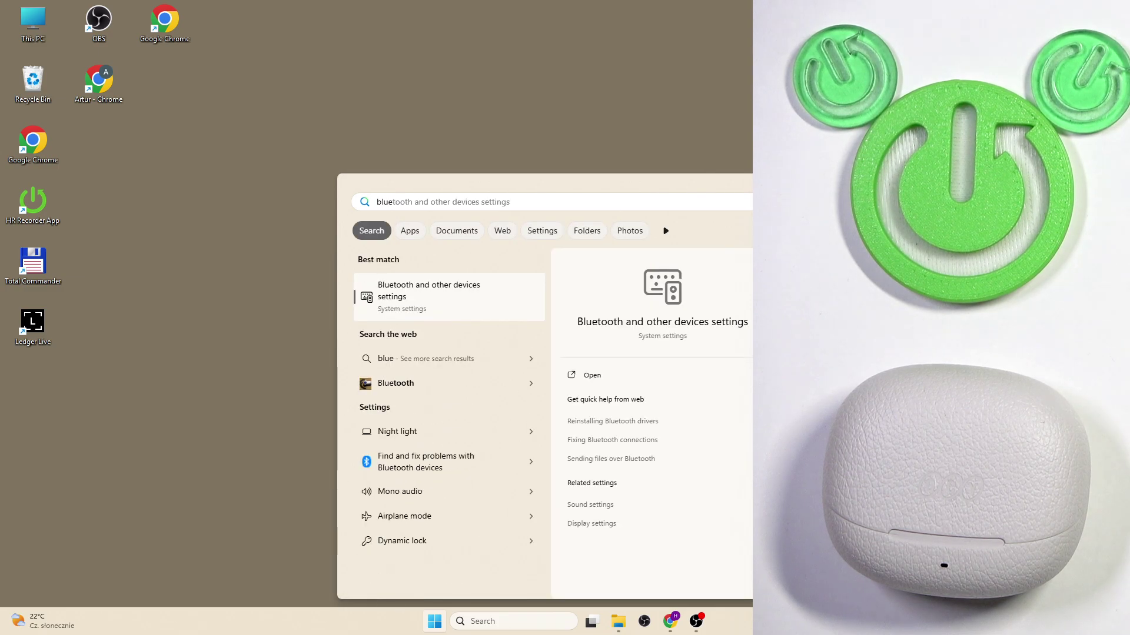
Launch Bluetooth settings, move the window into view, and return to the Bluetooth & devices page
left_click(450, 305)
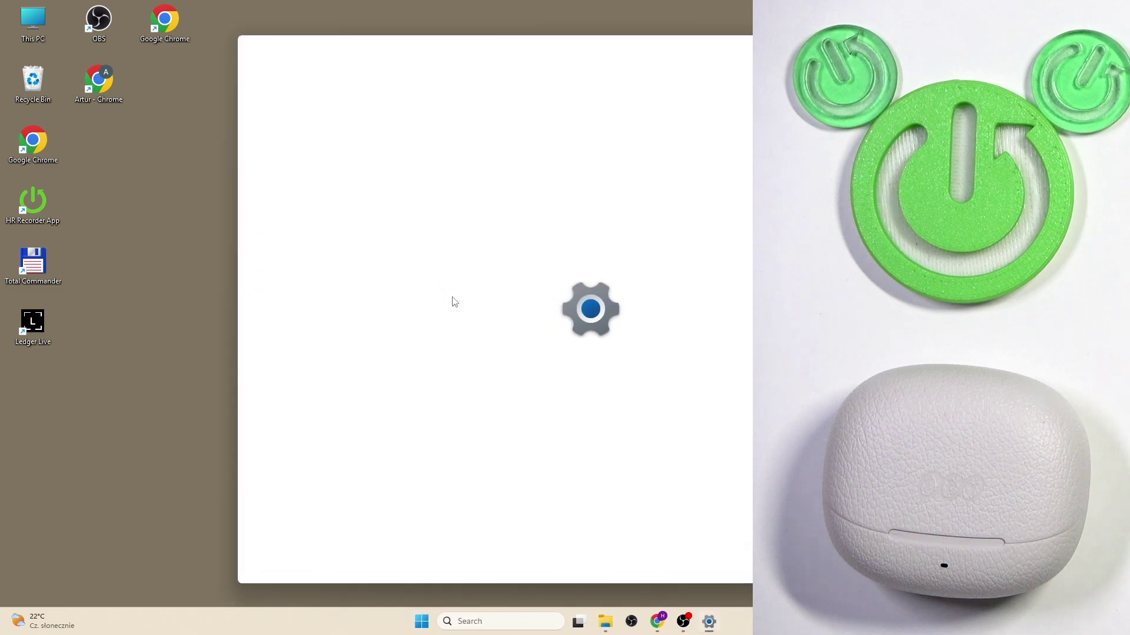
mouse_move(705, 59)
left_mouse_down()
mouse_move(499, 28)
mouse_move(491, 42)
left_mouse_up()
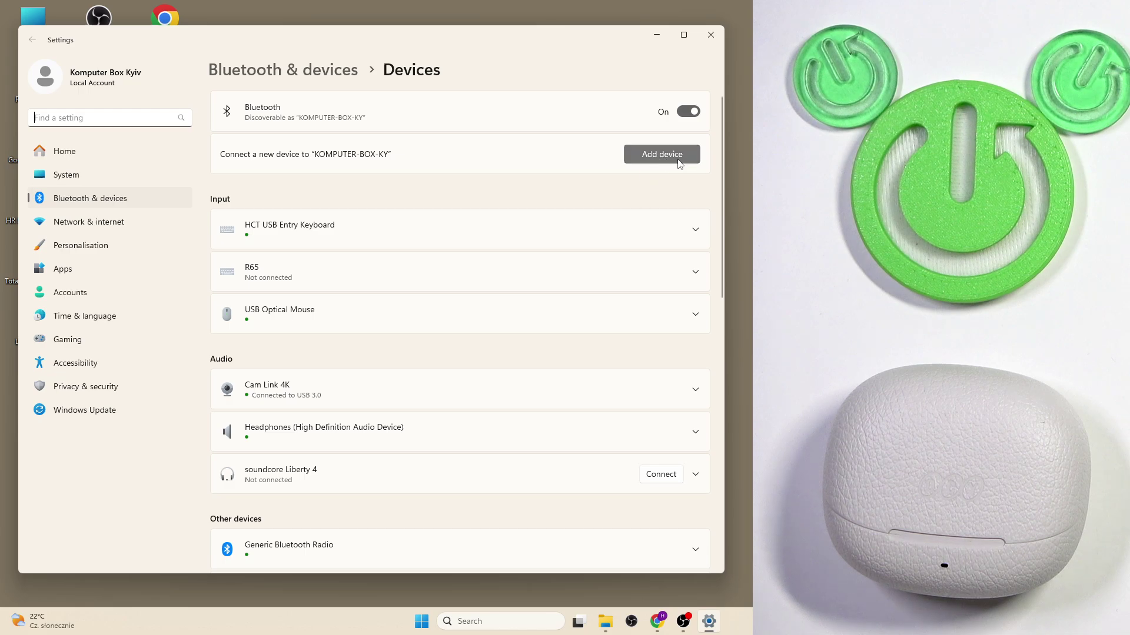
left_click(283, 70)
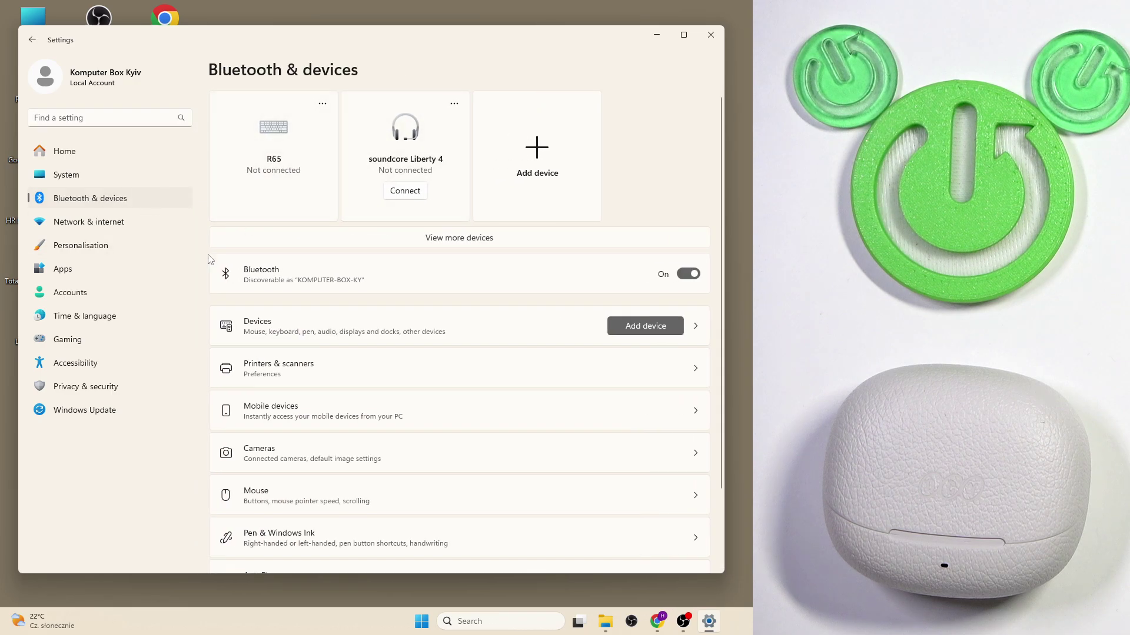
left_click_drag(232, 40, 230, 33)
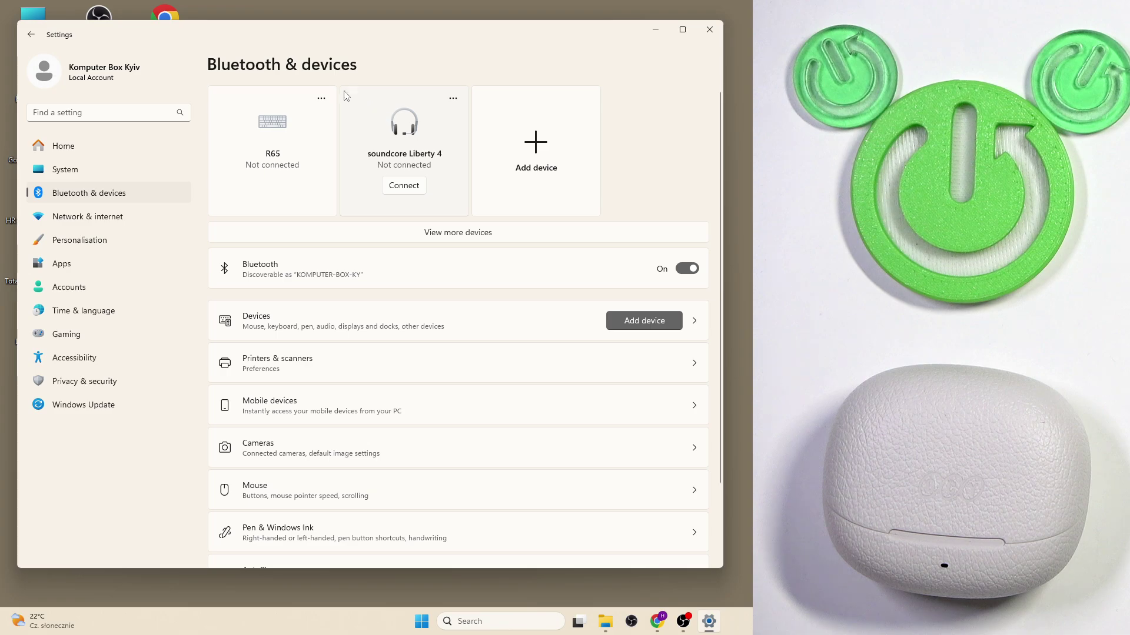
Add a Bluetooth device and show all devices until QCY Buds ANC appears
left_click(643, 321)
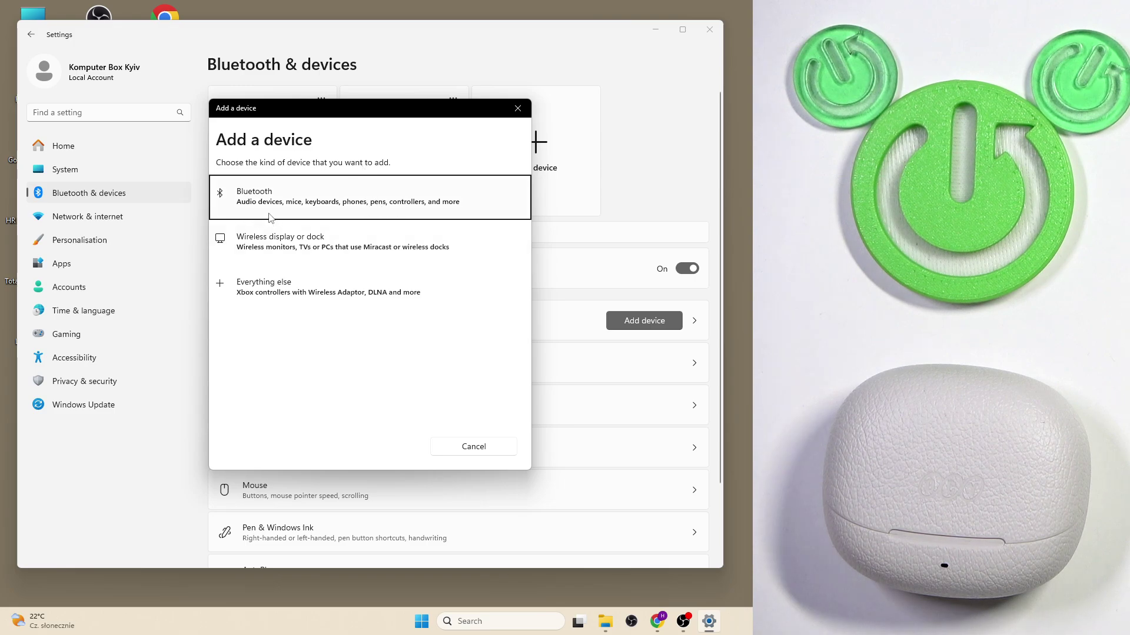
left_click(270, 215)
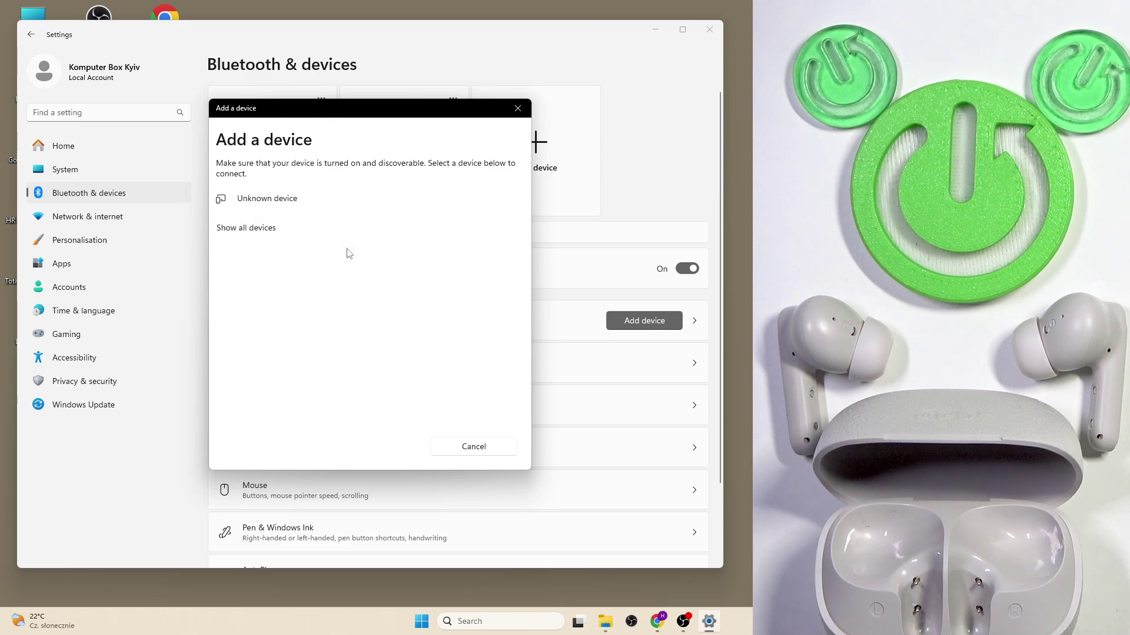
left_click(365, 222)
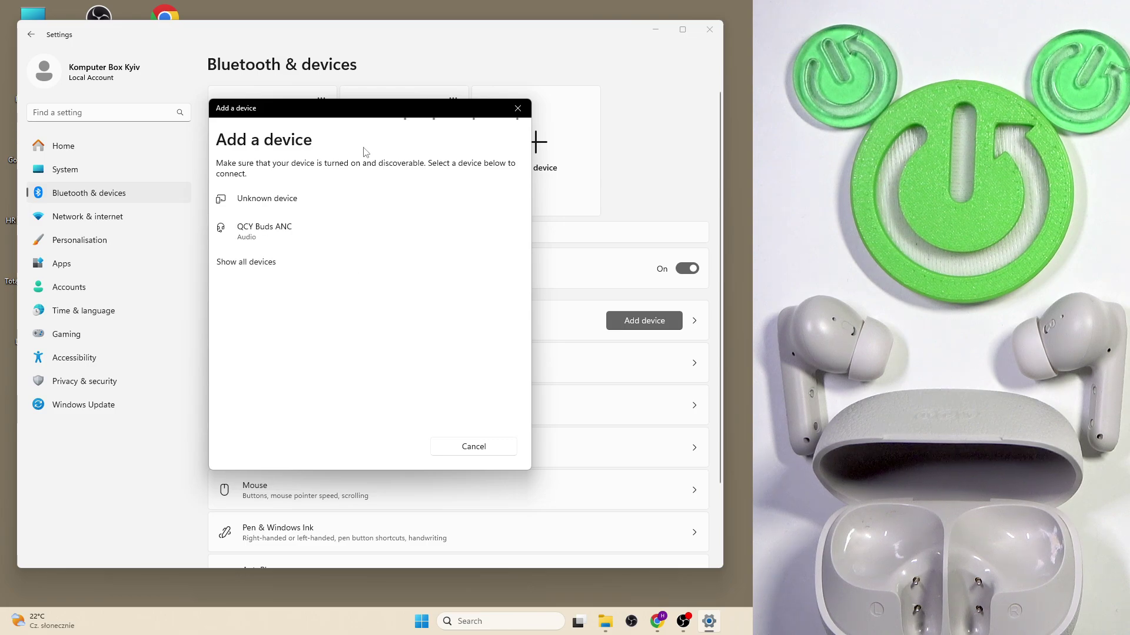
Pair QCY Buds ANC from the Add a device list and finish with Done
left_click(274, 231)
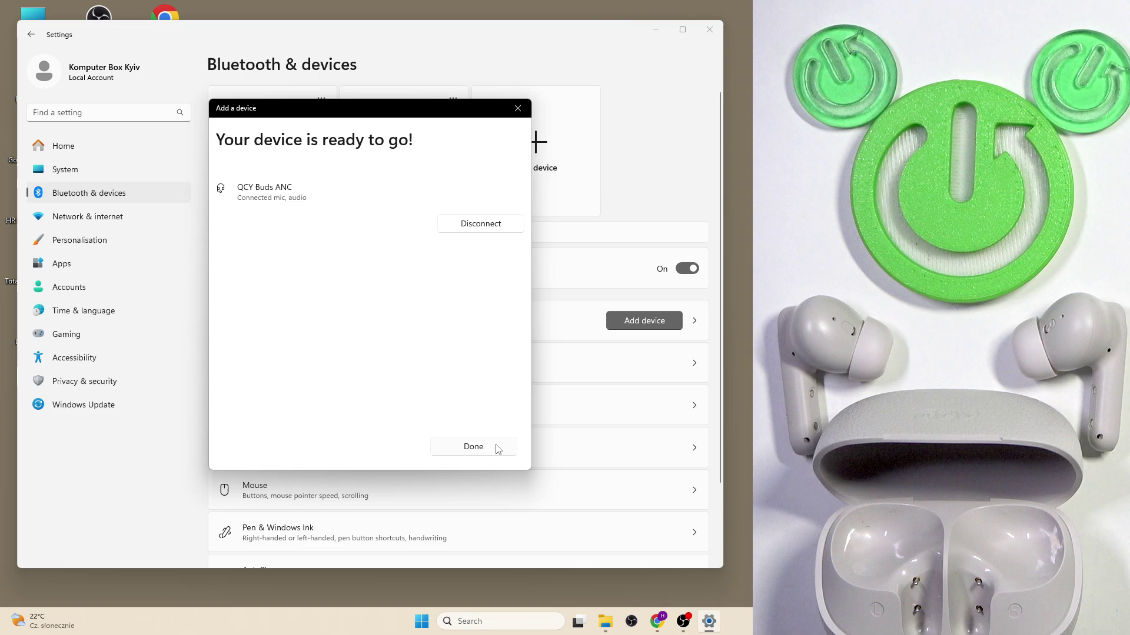
left_click(473, 446)
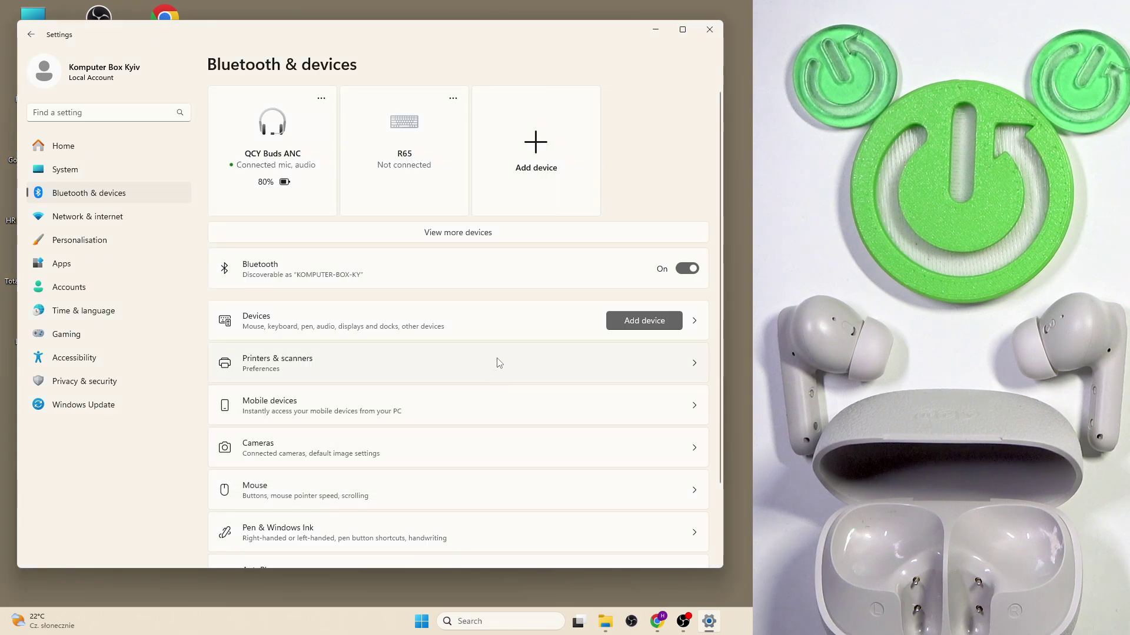